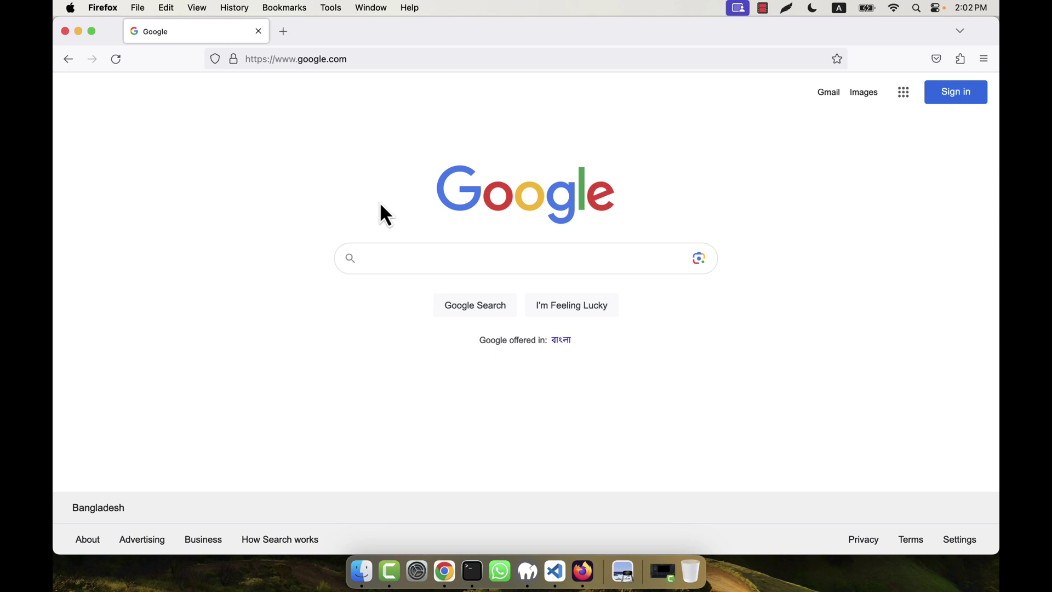
Step: Run a Google search for 'razorpay'
{"action": "left_click", "coordinate": [390, 258]}
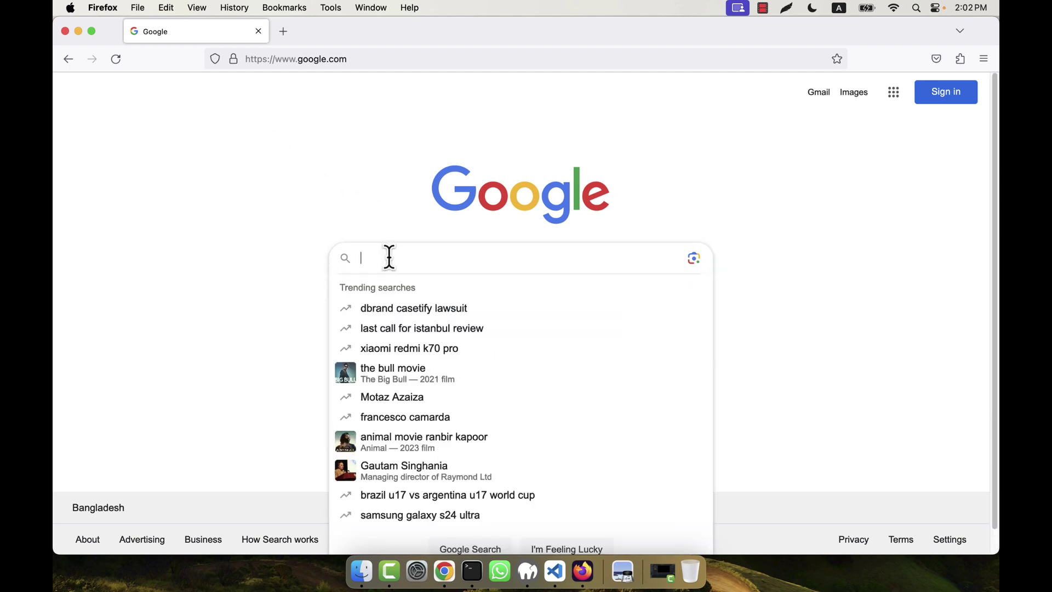
{"action": "type", "text": "razorpay"}
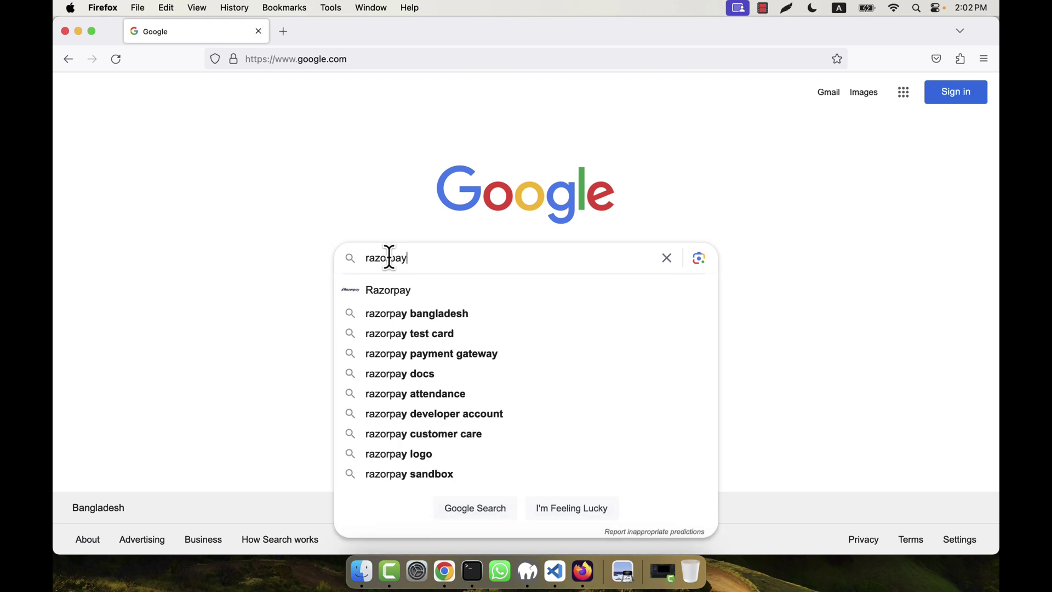
{"action": "key", "text": "Return"}
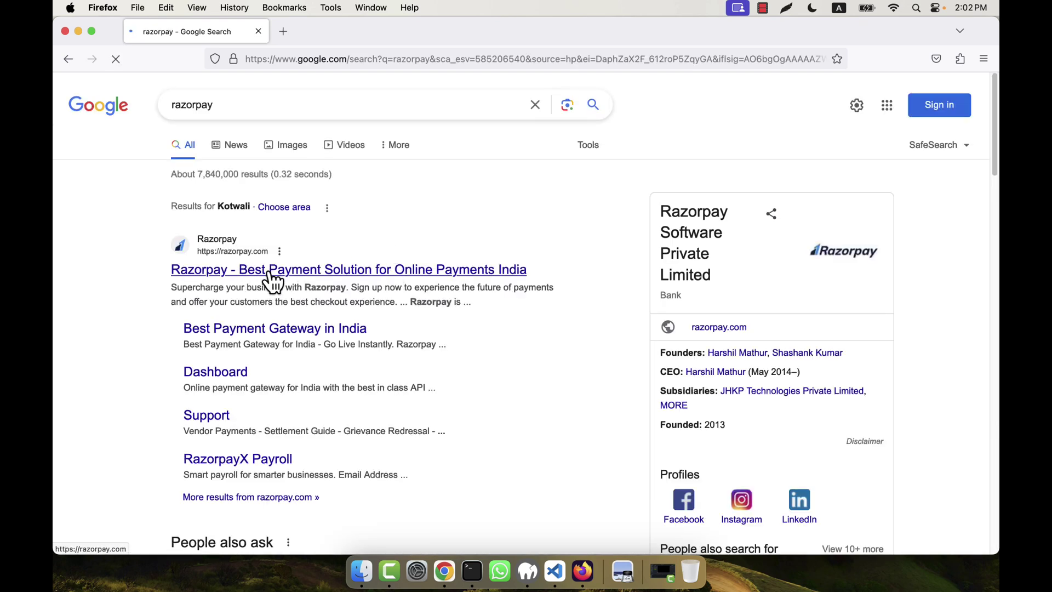
Step: Open the official Razorpay site and start Payments sign-up, continuing past the onboarding-paused notice
{"action": "left_click", "coordinate": [272, 271]}
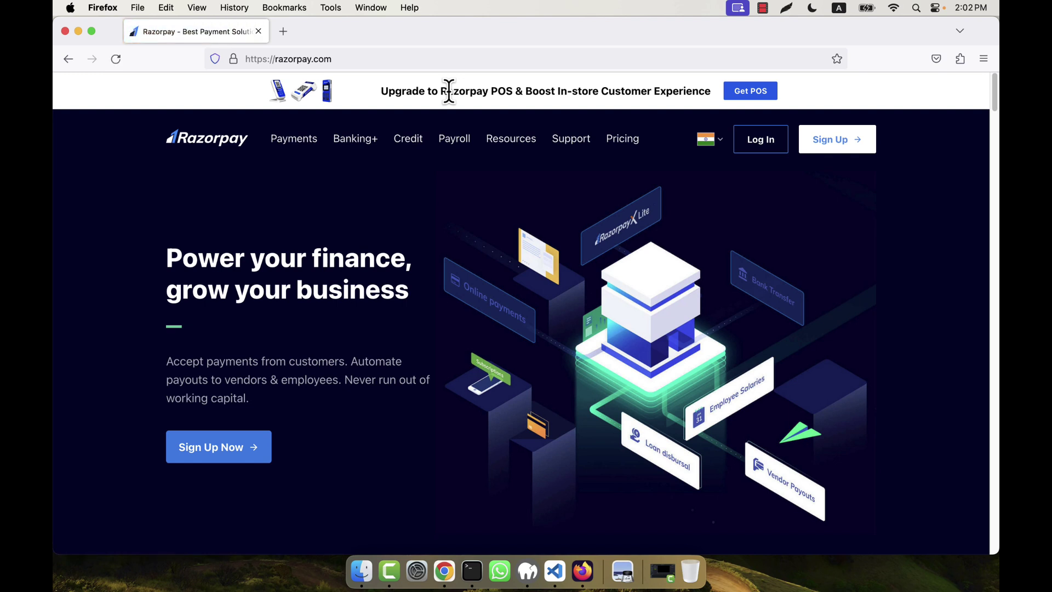
{"action": "left_click", "coordinate": [837, 141]}
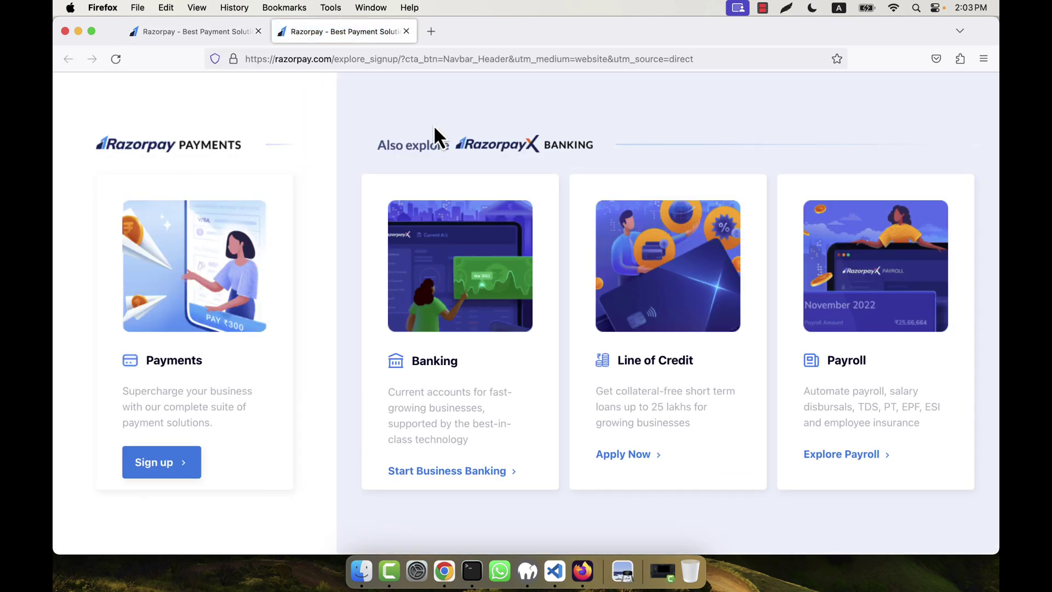
{"action": "left_click", "coordinate": [163, 472]}
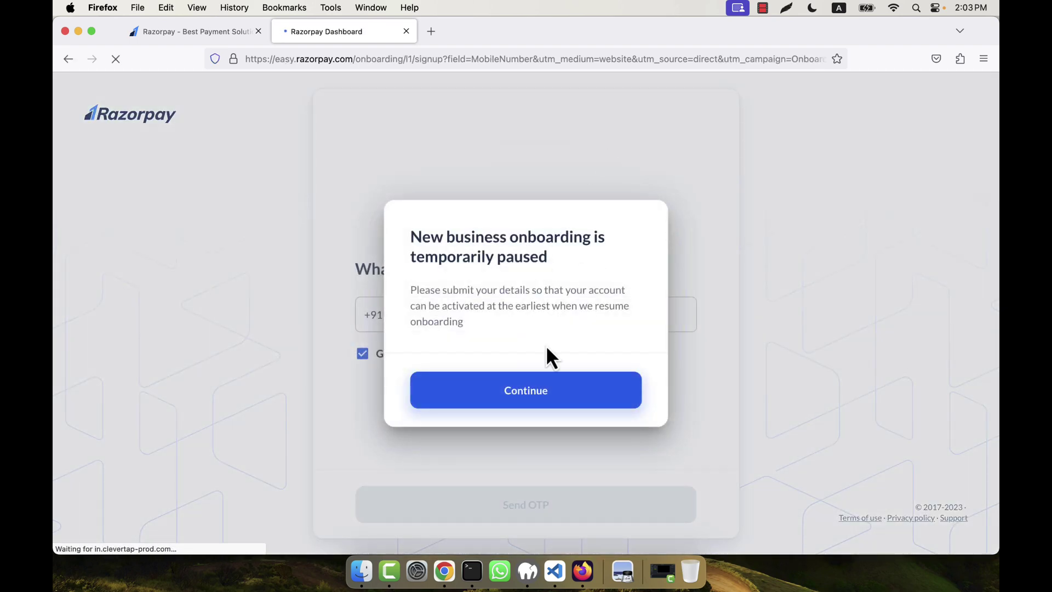
{"action": "left_click", "coordinate": [608, 406]}
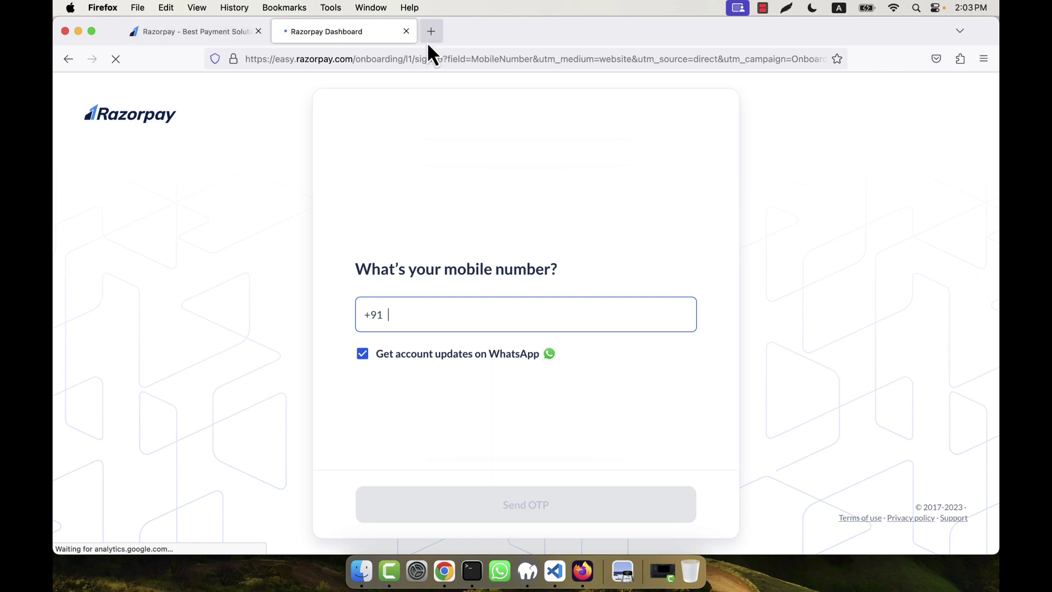
Step: Close the sign-up tab, go to the Log In page, and dismiss the Google sign-in prompts
{"action": "left_click", "coordinate": [406, 31]}
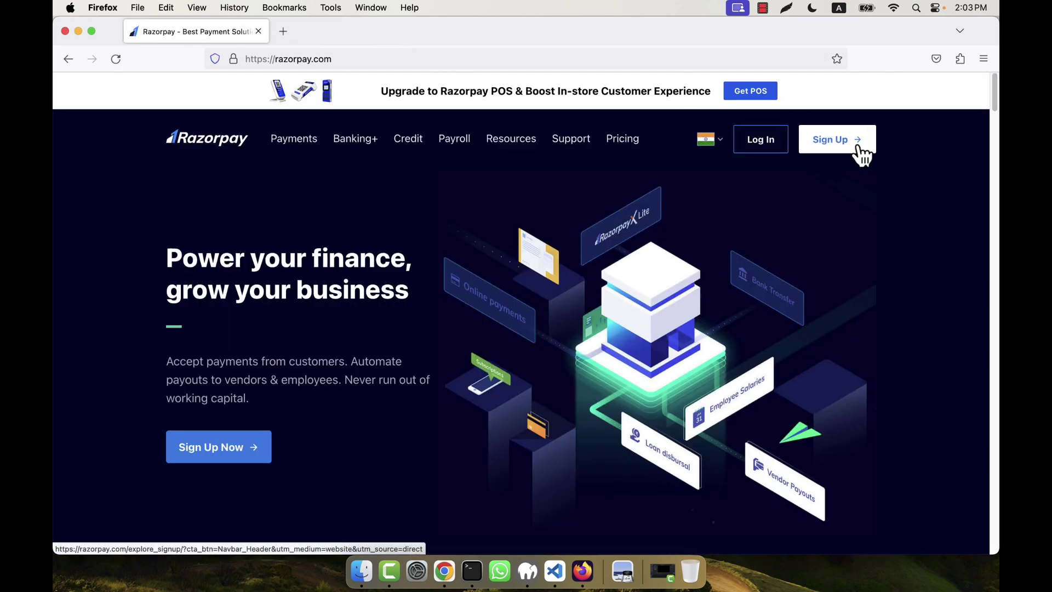
{"action": "left_click", "coordinate": [759, 157]}
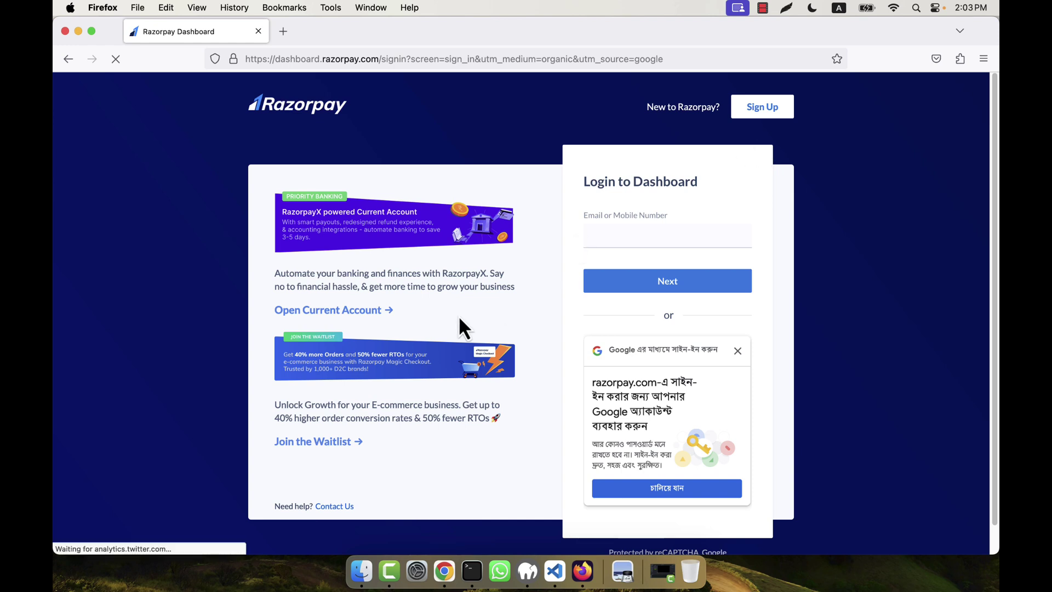
{"action": "left_click", "coordinate": [738, 350]}
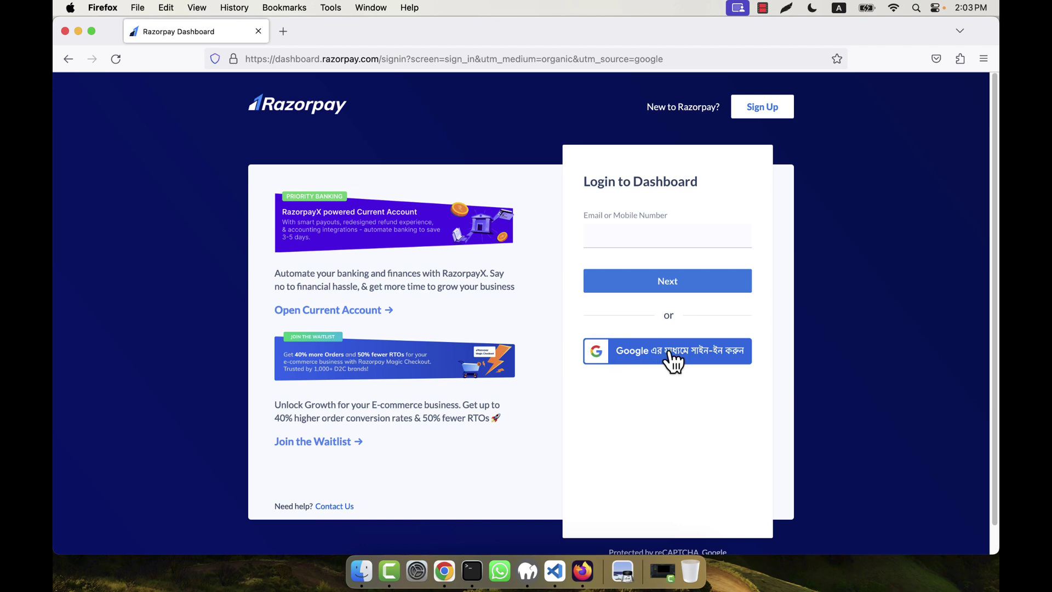
{"action": "left_click", "coordinate": [641, 357]}
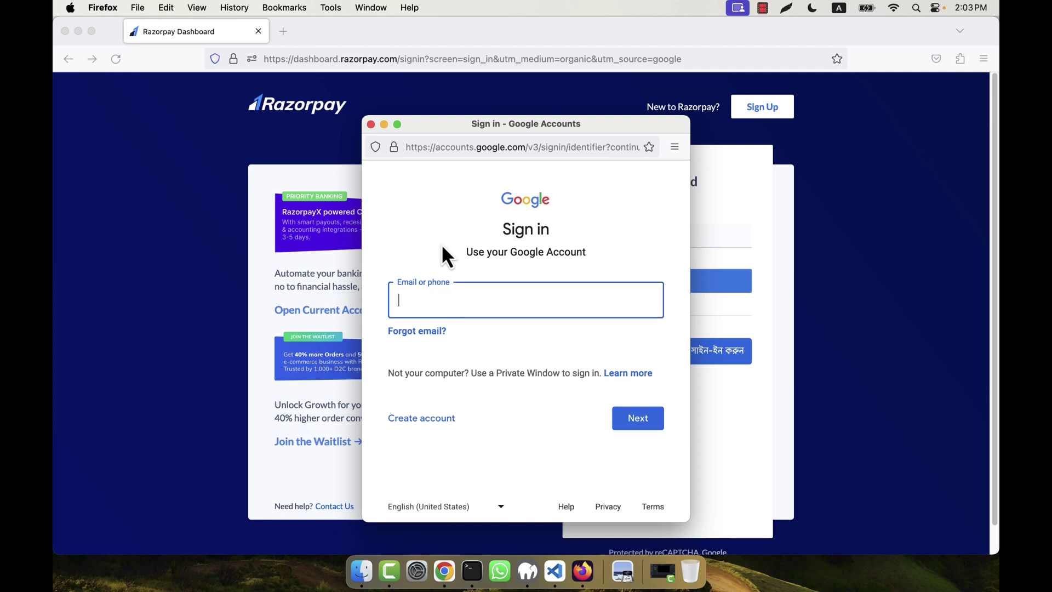
{"action": "left_click", "coordinate": [371, 124]}
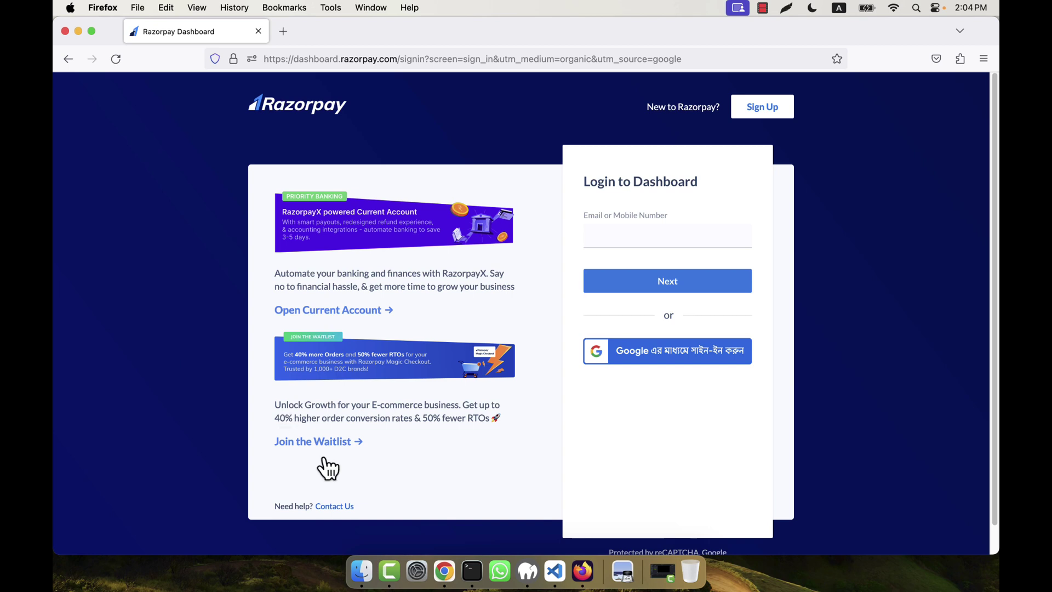
Step: View screenshots 2.png and 3.png enlarged in Preview from the laravel-10-razorpay-integration folder
{"action": "left_click", "coordinate": [362, 571]}
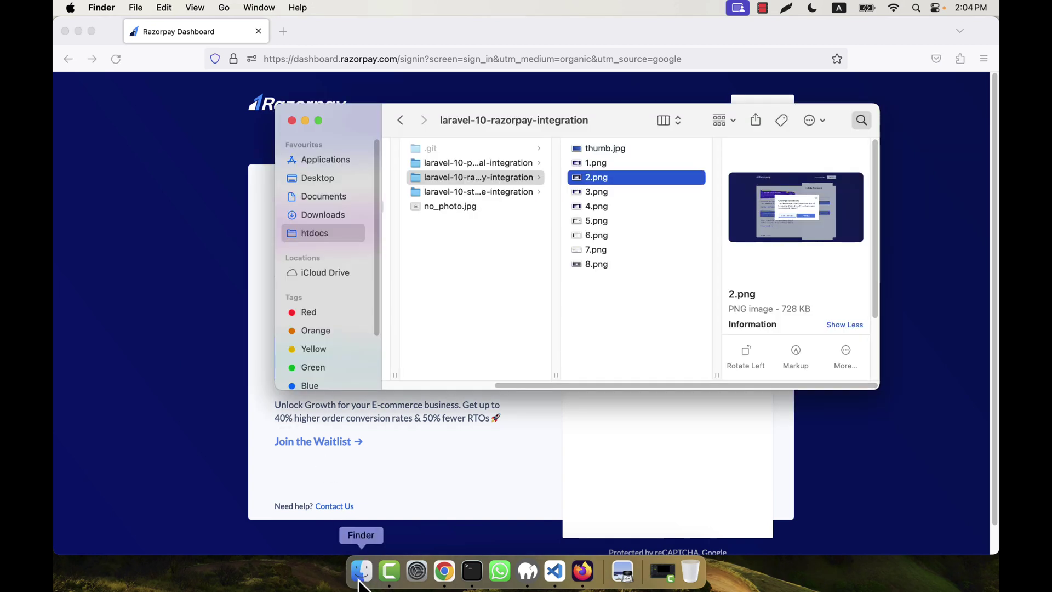
{"action": "double_click", "coordinate": [597, 181]}
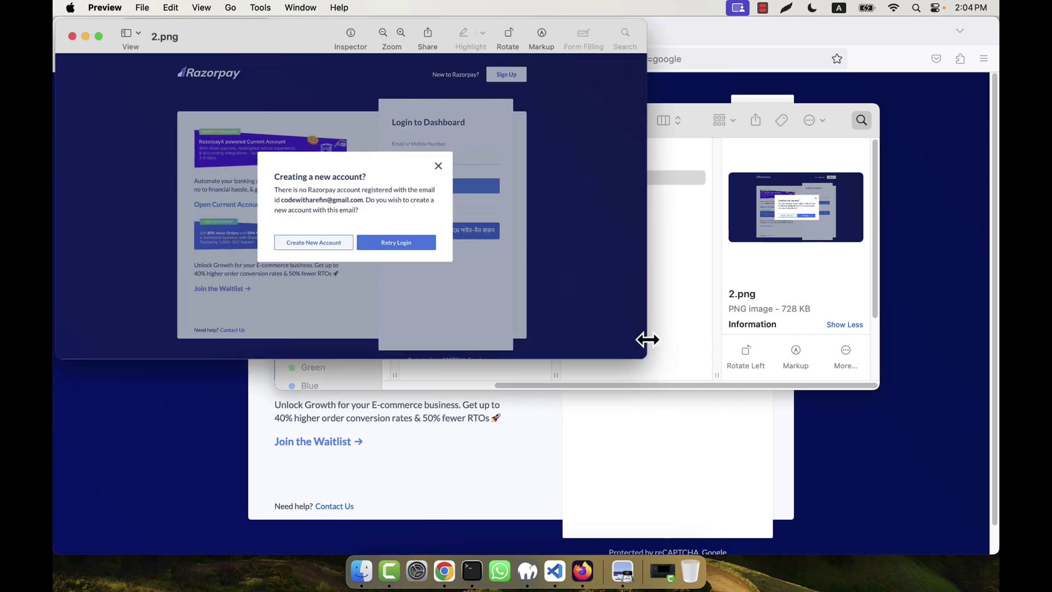
{"action": "left_click_drag", "start_coordinate": [639, 357], "coordinate": [958, 506]}
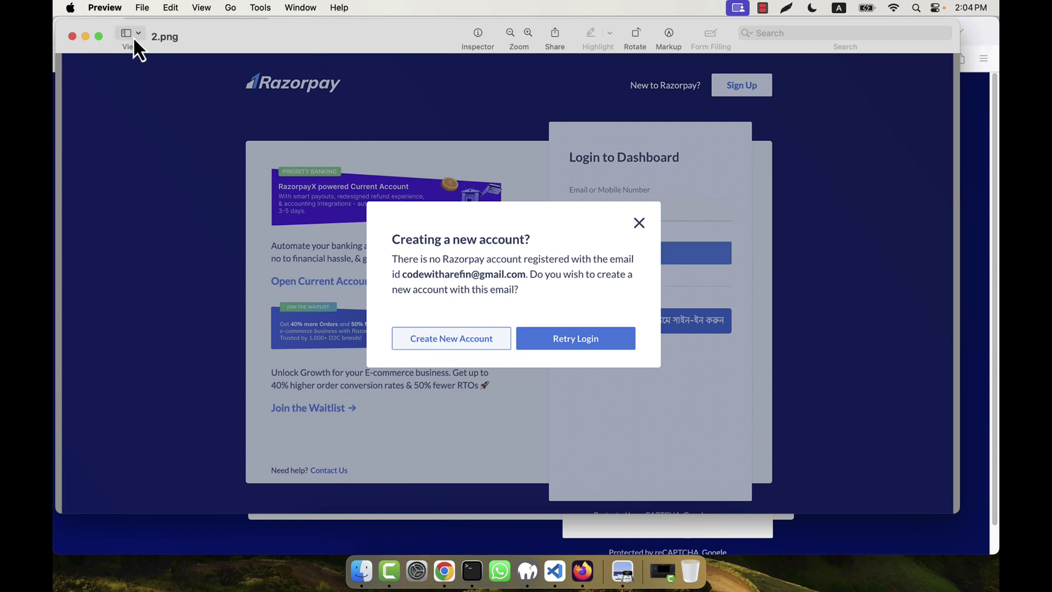
{"action": "left_click", "coordinate": [73, 37]}
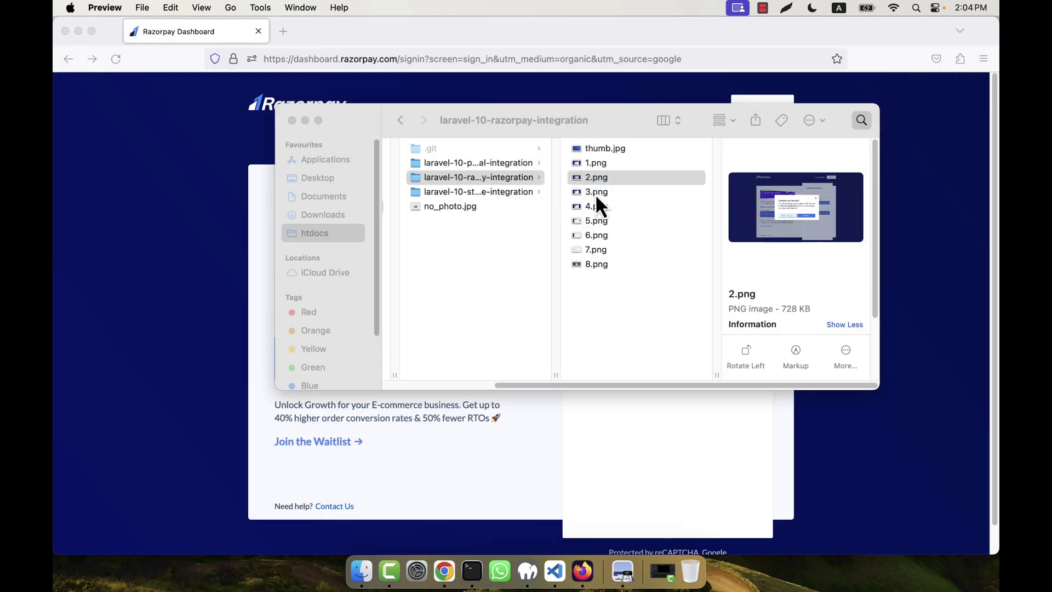
{"action": "double_click", "coordinate": [596, 193]}
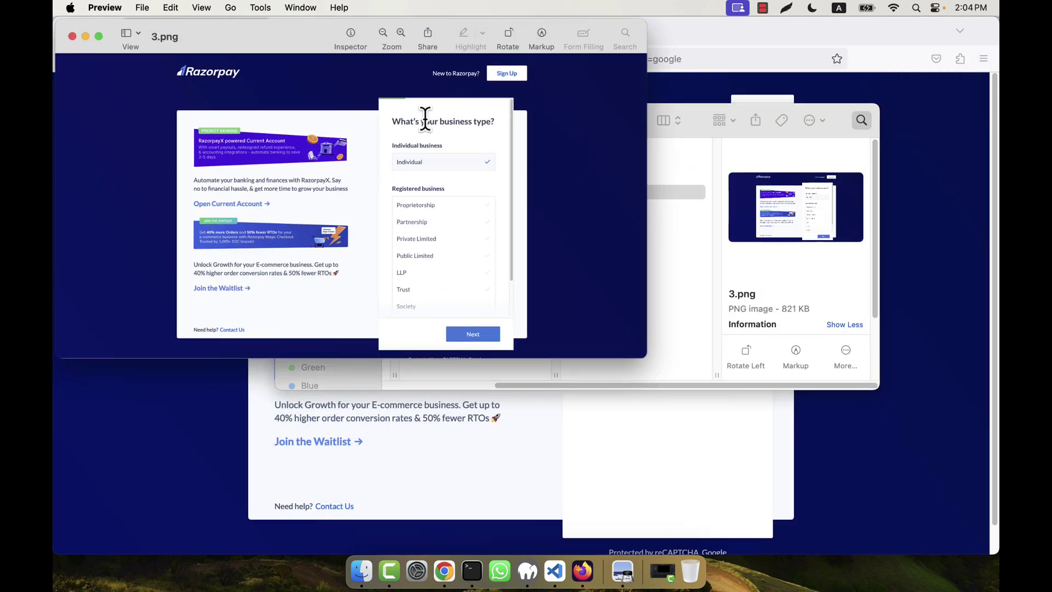
{"action": "left_click_drag", "start_coordinate": [642, 356], "coordinate": [923, 494]}
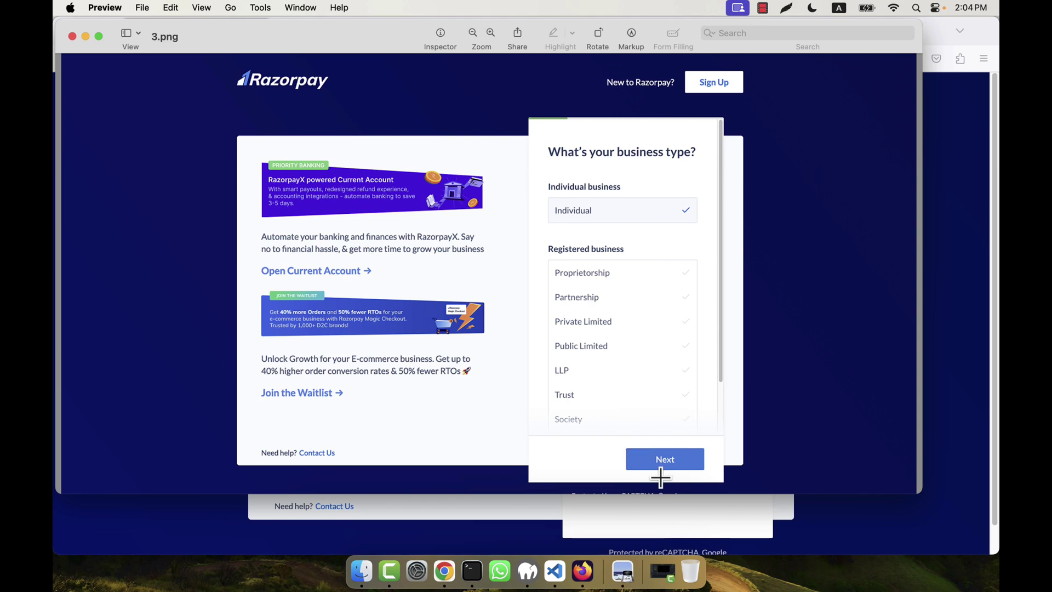
Step: Close 3.png, then open 4.png enlarged and examine its contact number text
{"action": "left_click", "coordinate": [73, 37]}
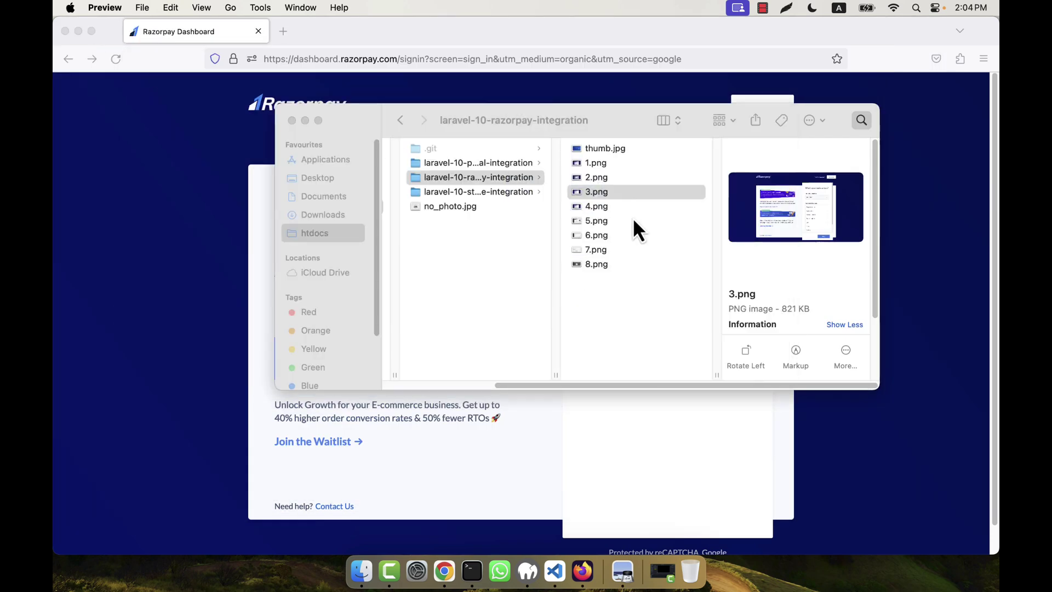
{"action": "double_click", "coordinate": [596, 207]}
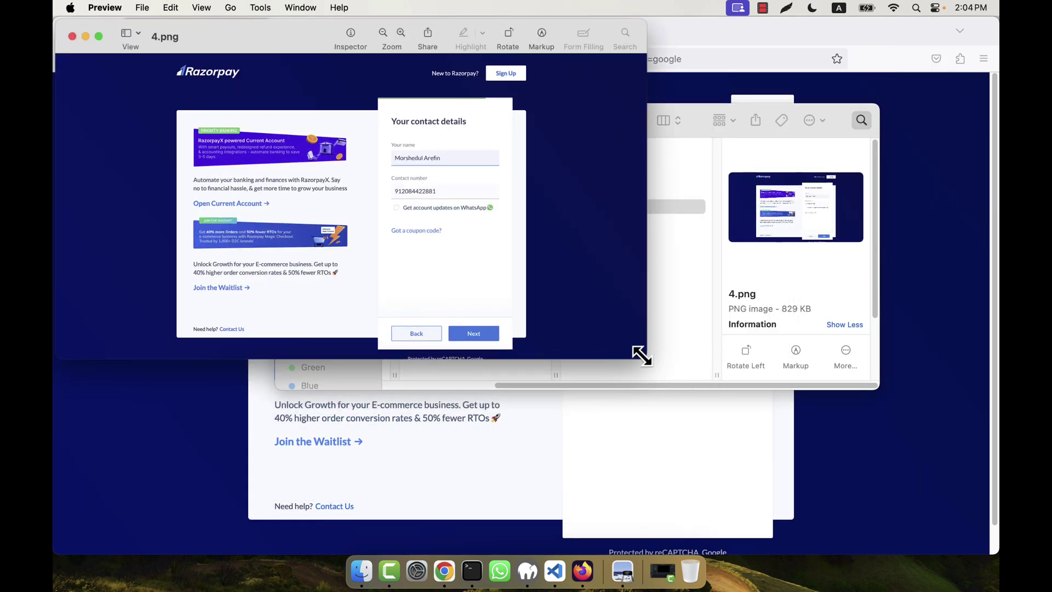
{"action": "left_click_drag", "start_coordinate": [642, 357], "coordinate": [922, 498]}
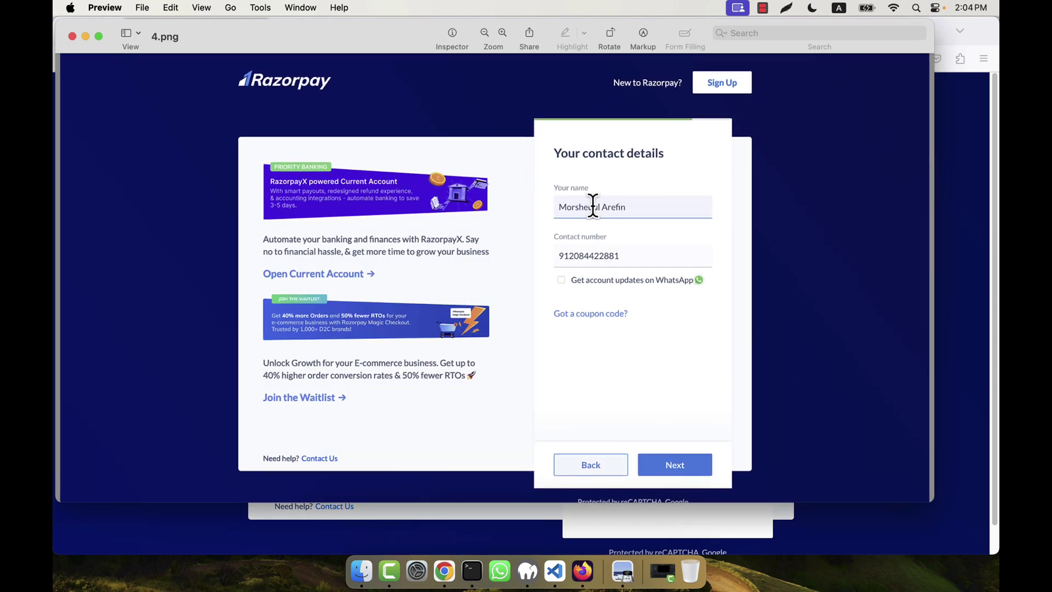
{"action": "double_click", "coordinate": [594, 253]}
{"action": "left_click", "coordinate": [676, 265]}
{"action": "double_click", "coordinate": [577, 254]}
{"action": "left_click", "coordinate": [646, 254]}
{"action": "mouse_move", "coordinate": [581, 254]}
{"action": "left_click", "coordinate": [72, 36]}
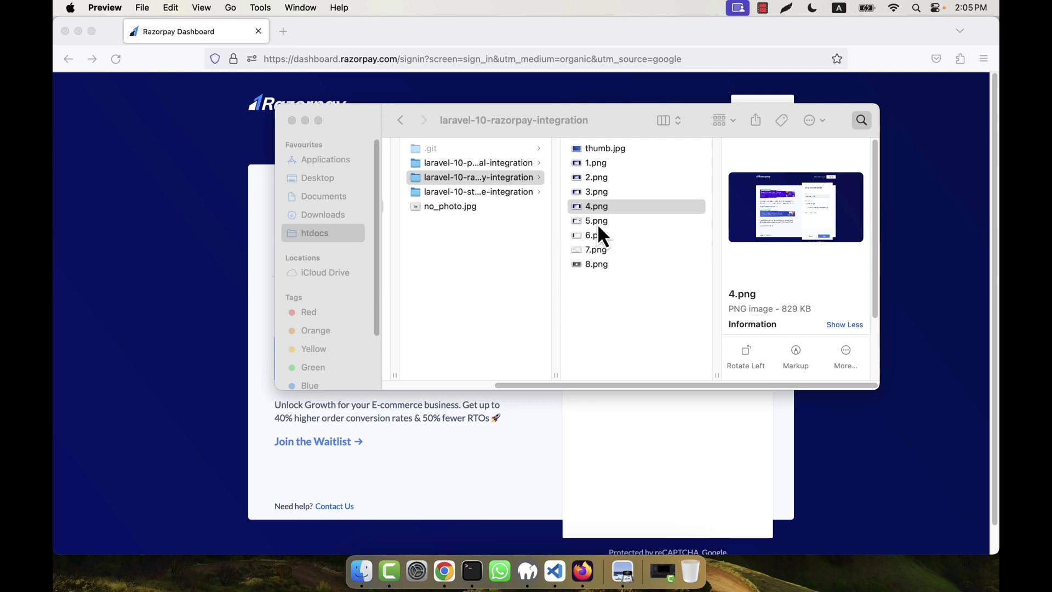
Step: View the 5.png Test Mode dashboard screenshot full-size, then return to Firefox
{"action": "double_click", "coordinate": [597, 223]}
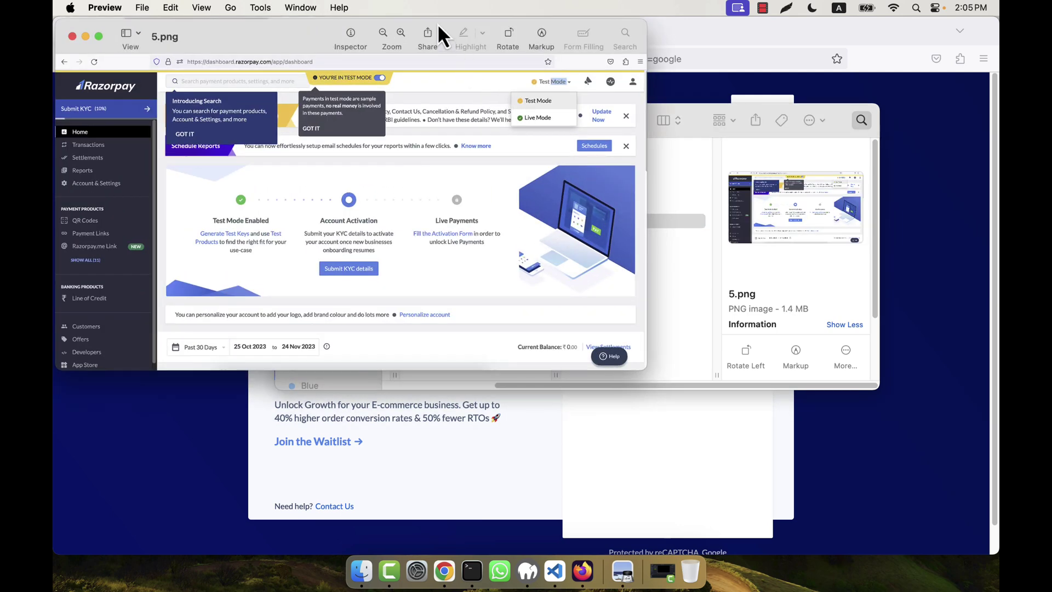
{"action": "double_click", "coordinate": [437, 23]}
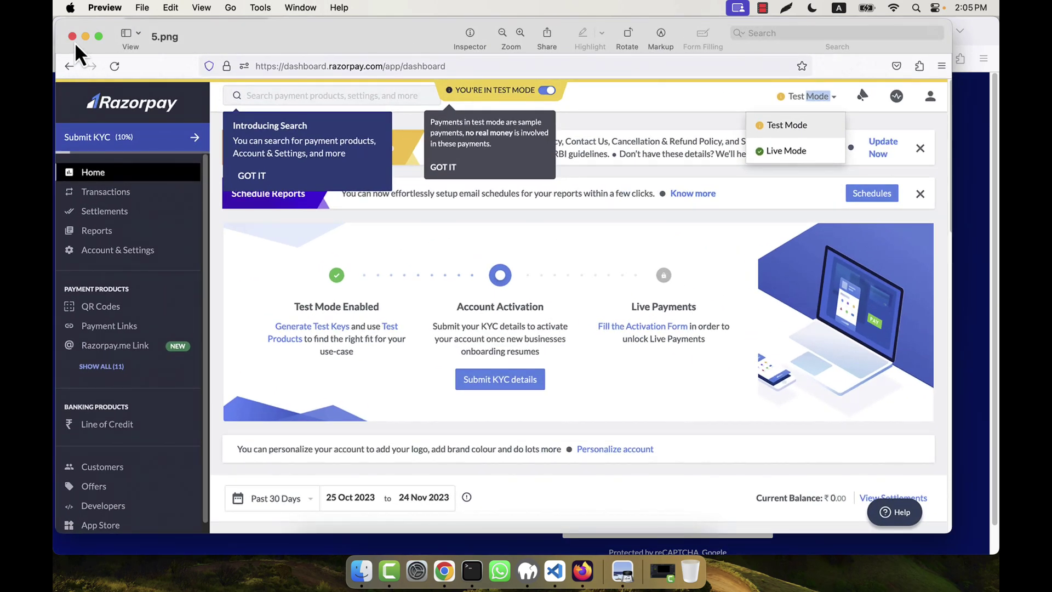
{"action": "left_click", "coordinate": [71, 36]}
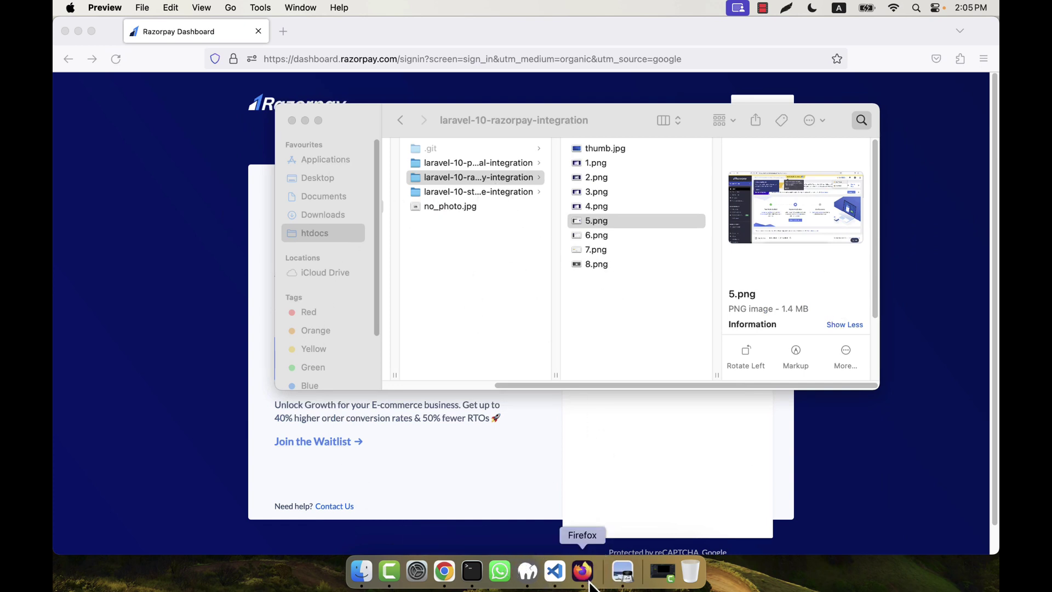
{"action": "left_click", "coordinate": [586, 574]}
Step: Sign in with Google using the account e-mail and password, declining to save the login
{"action": "left_click", "coordinate": [652, 351]}
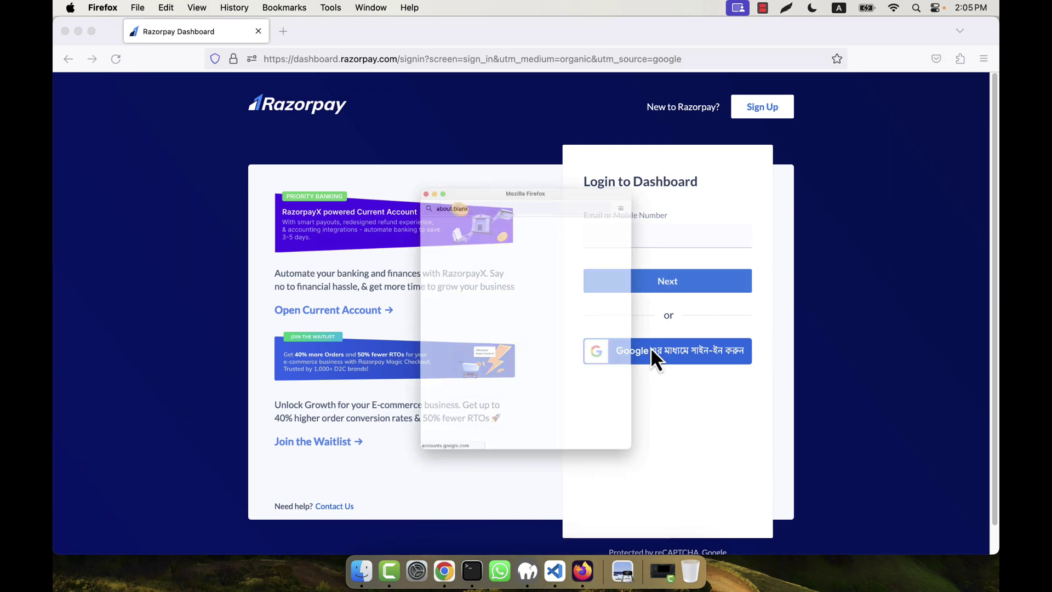
{"action": "left_click", "coordinate": [470, 298]}
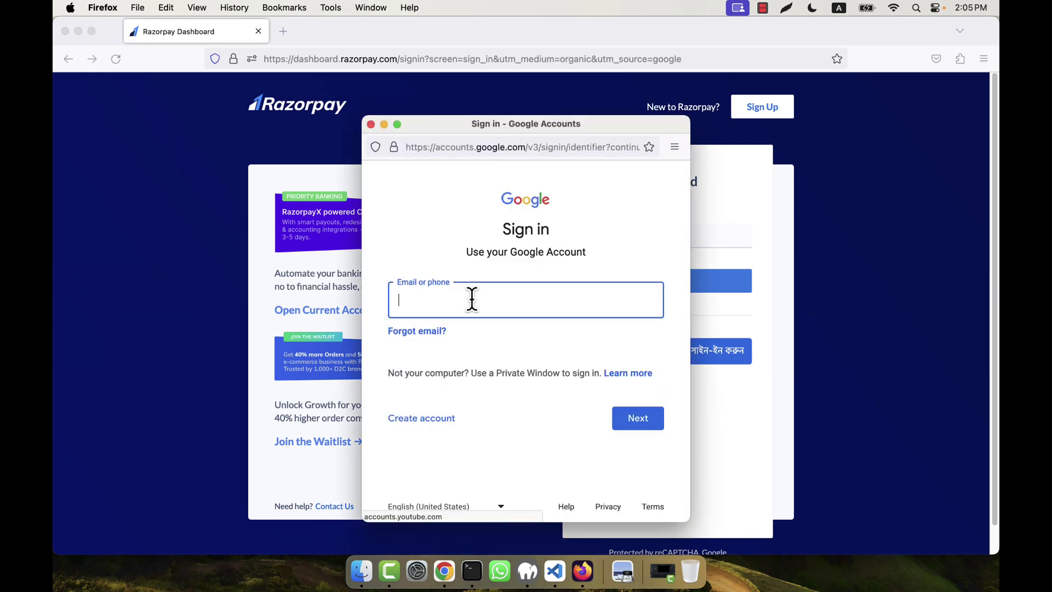
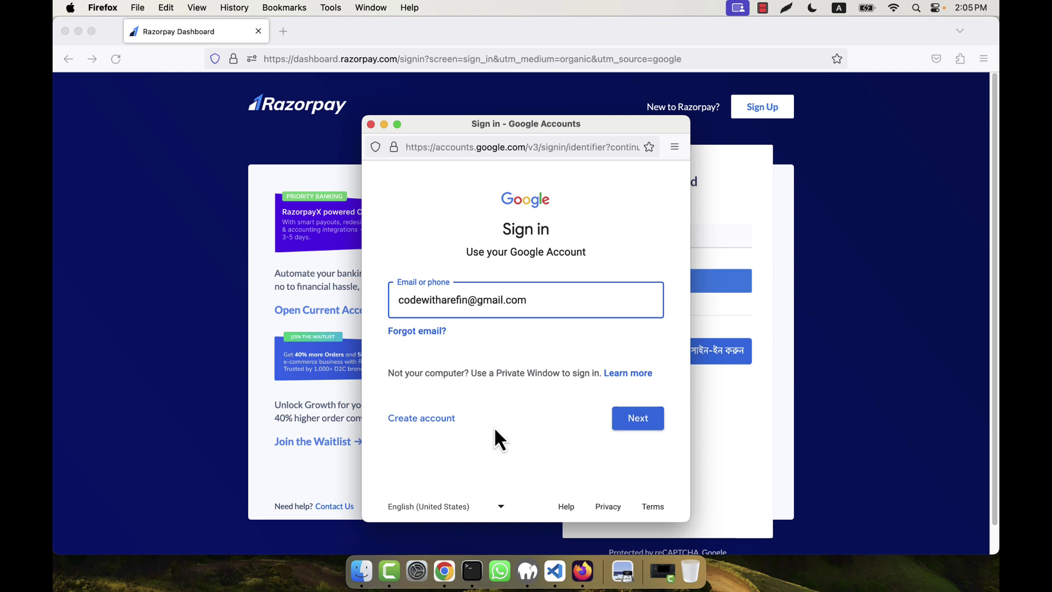
{"action": "left_click", "coordinate": [641, 423]}
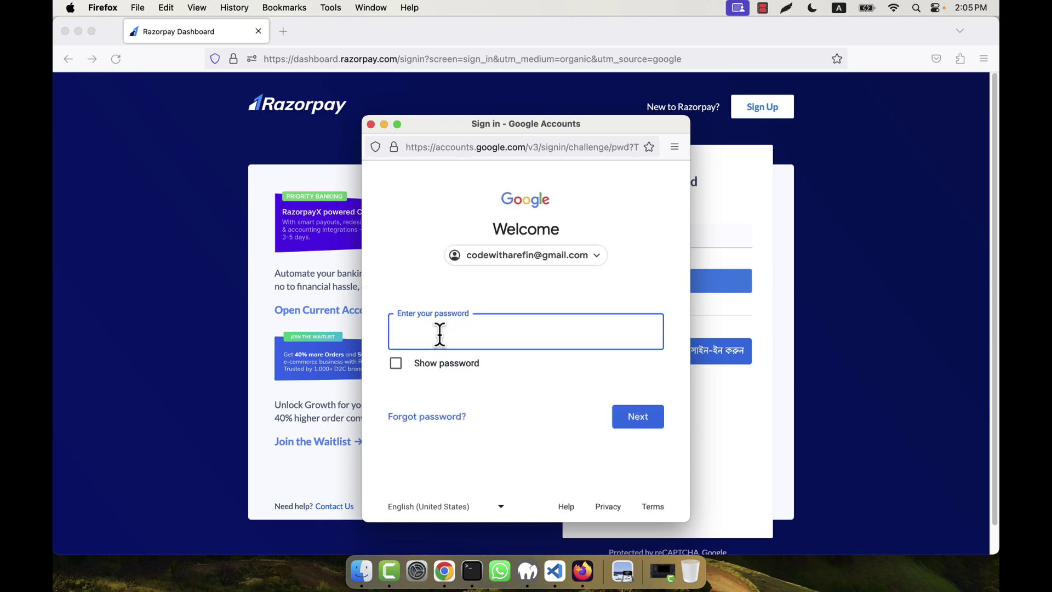
{"action": "type", "text": "•••"}
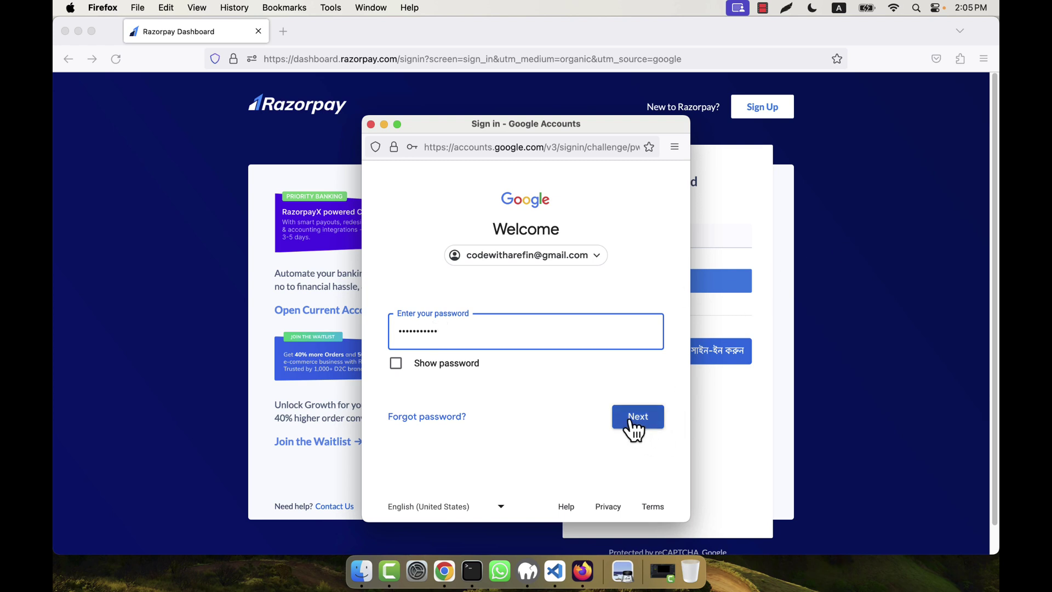
{"action": "left_click", "coordinate": [649, 426]}
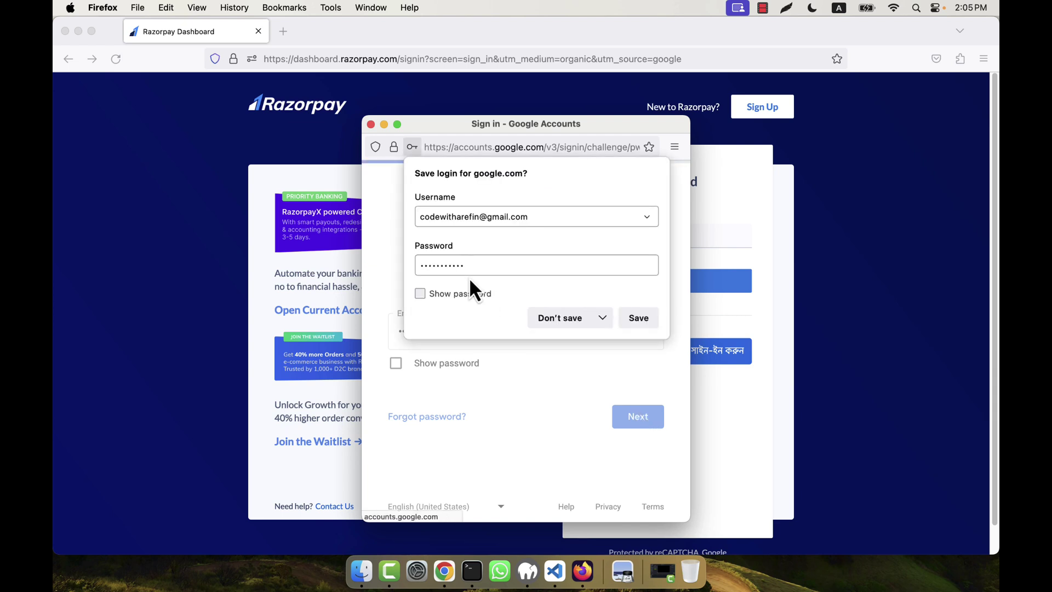
{"action": "left_click", "coordinate": [574, 326]}
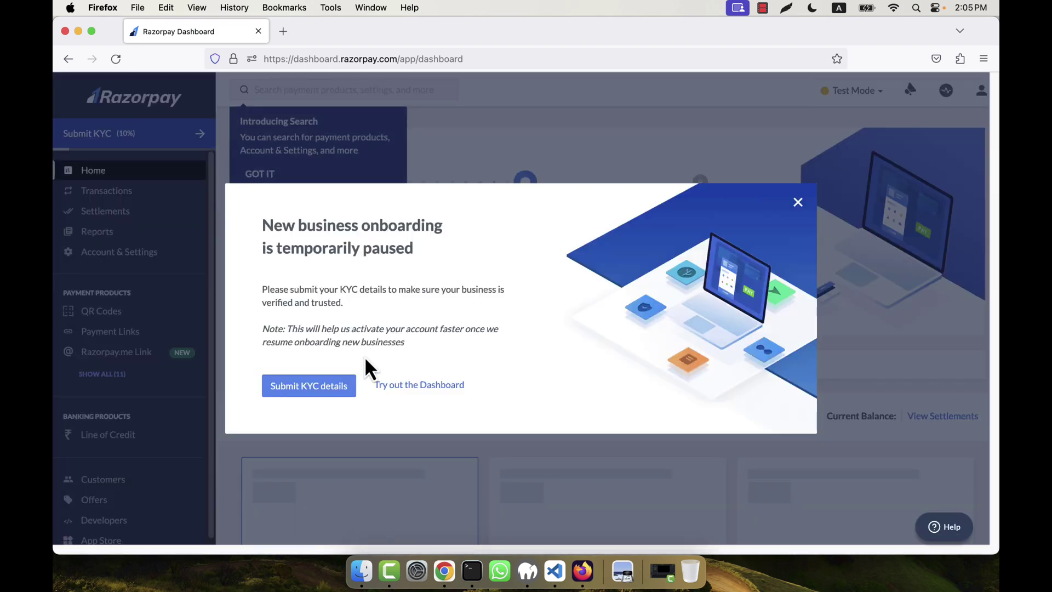
Step: Choose 'Try out the Dashboard' and dismiss the test-mode and search tips
{"action": "left_click", "coordinate": [422, 385]}
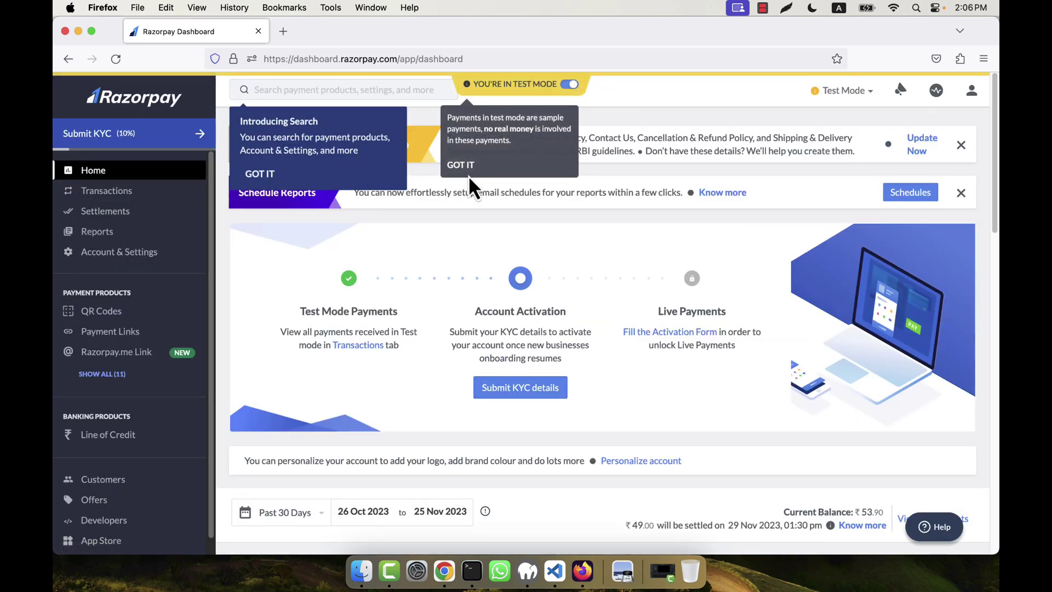
{"action": "left_click", "coordinate": [461, 166]}
{"action": "left_click", "coordinate": [259, 173]}
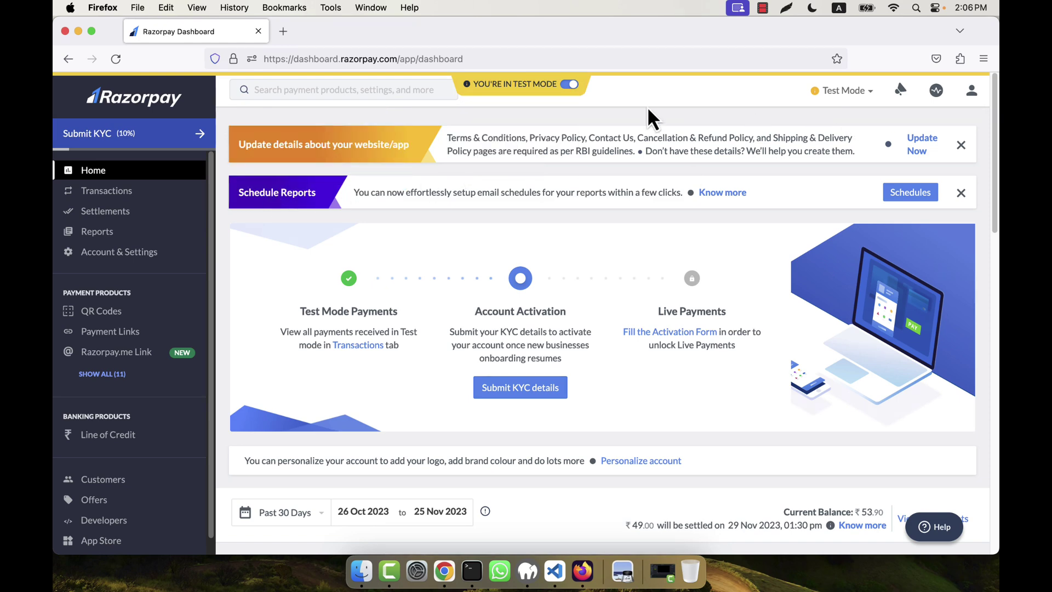
{"action": "scroll", "coordinate": [548, 334], "scroll_direction": "down", "scroll_amount": 5}
{"action": "scroll", "coordinate": [578, 353], "scroll_direction": "down", "scroll_amount": 15}
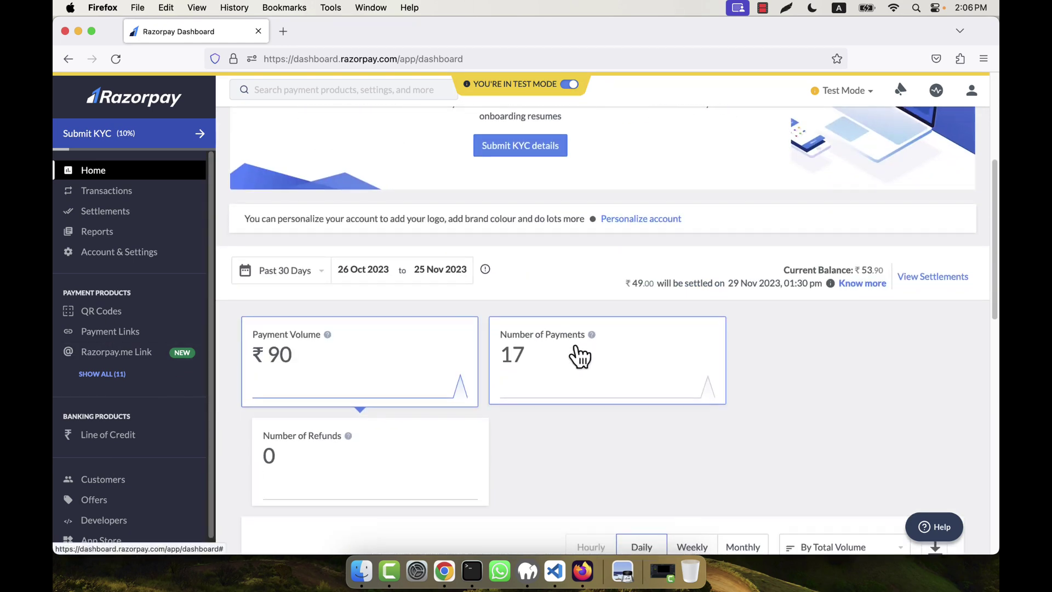
{"action": "scroll", "coordinate": [577, 351], "scroll_direction": "up", "scroll_amount": 8}
{"action": "scroll", "coordinate": [575, 350], "scroll_direction": "up", "scroll_amount": 12}
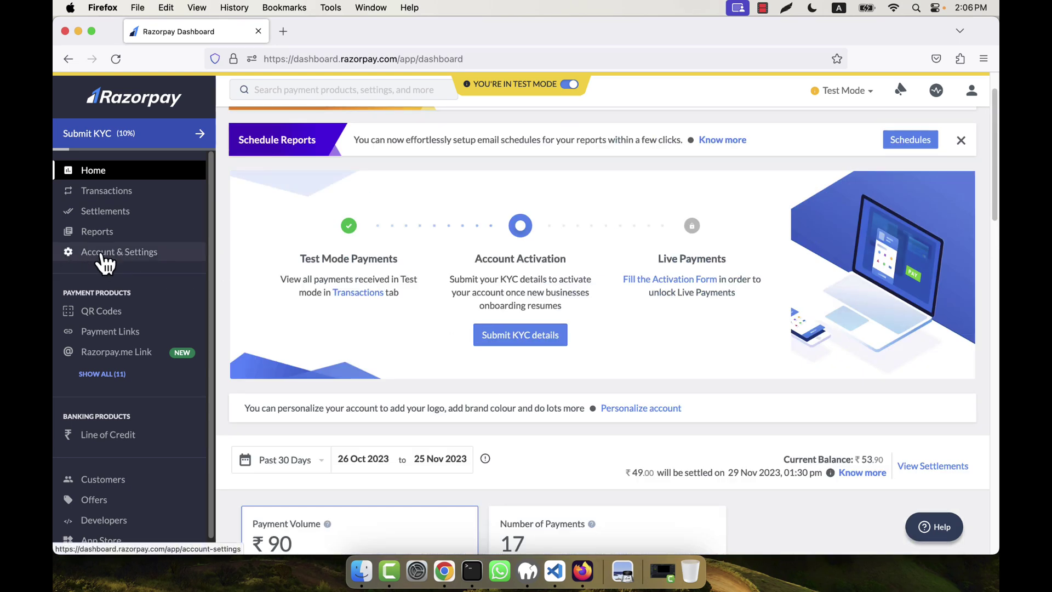
Step: Open Account & Settings > API keys to see the existing test key
{"action": "left_click", "coordinate": [148, 260]}
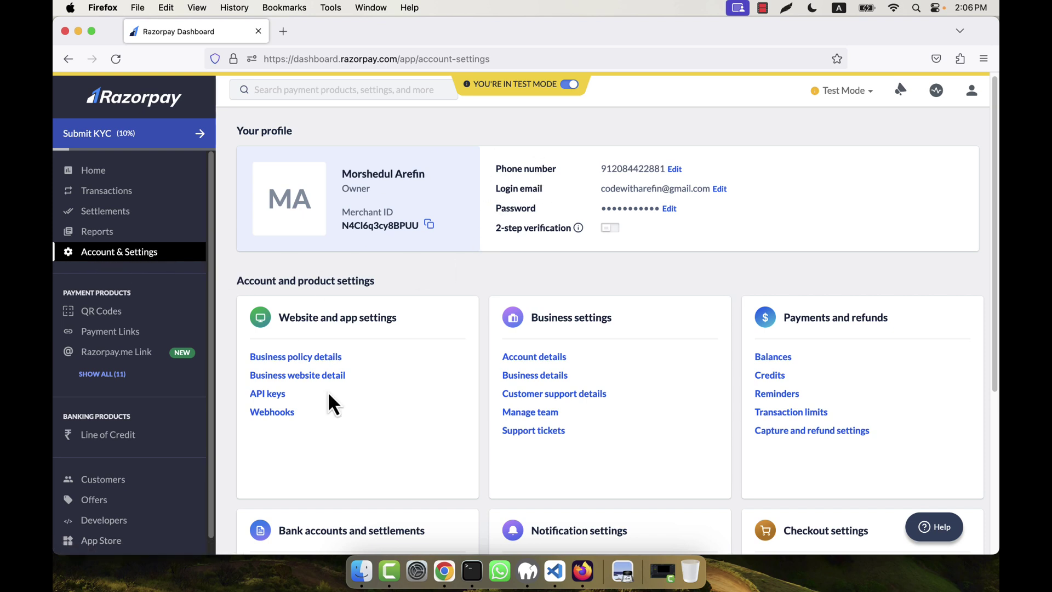
{"action": "left_click", "coordinate": [268, 394]}
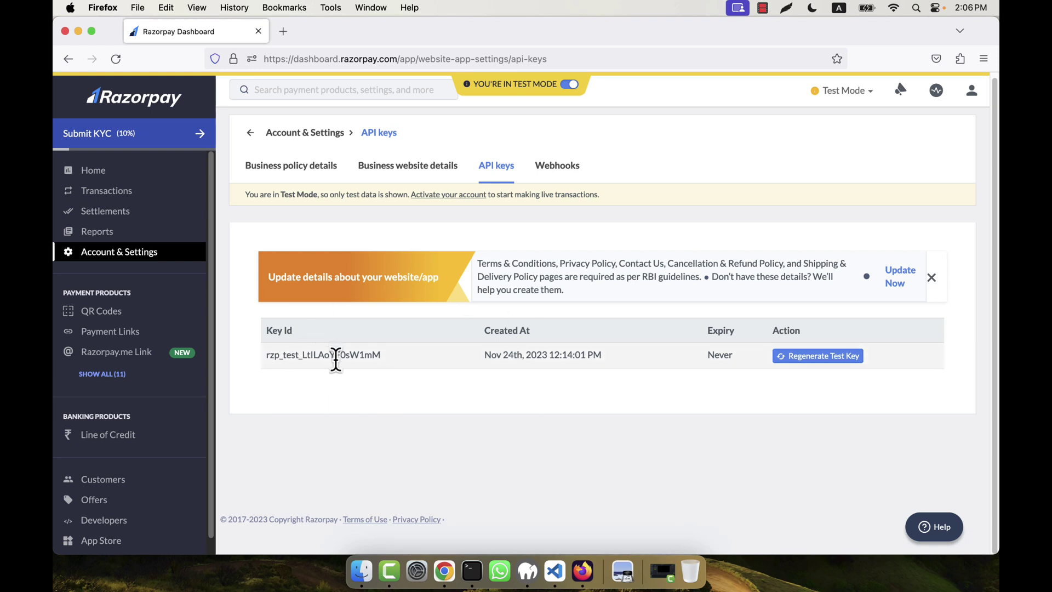
{"action": "left_click", "coordinate": [362, 571]}
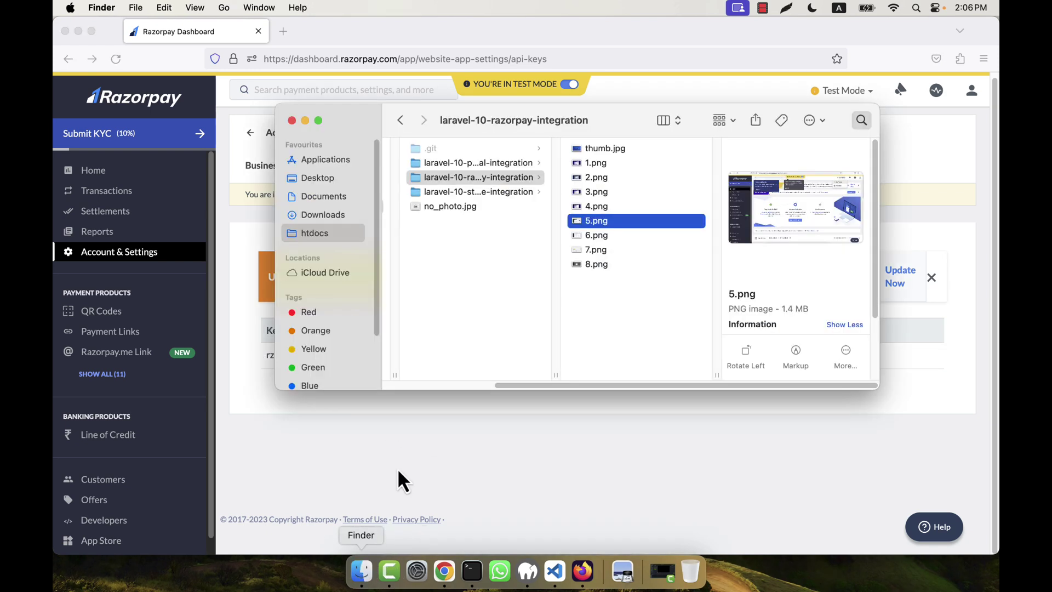
Step: Review screenshots 6.png and 7.png in Preview
{"action": "double_click", "coordinate": [587, 236]}
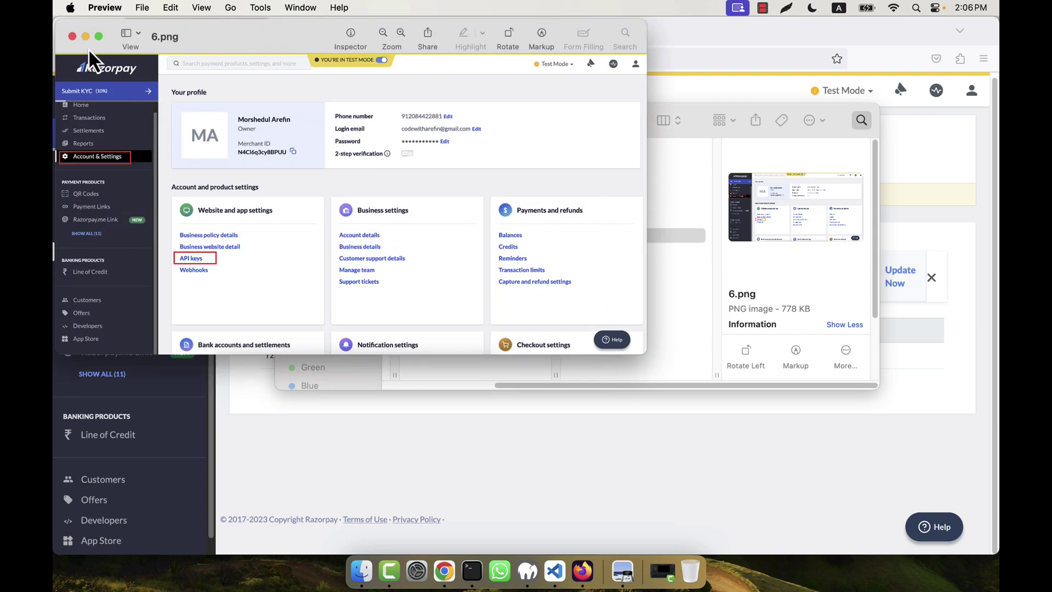
{"action": "left_click", "coordinate": [72, 36]}
{"action": "double_click", "coordinate": [596, 250]}
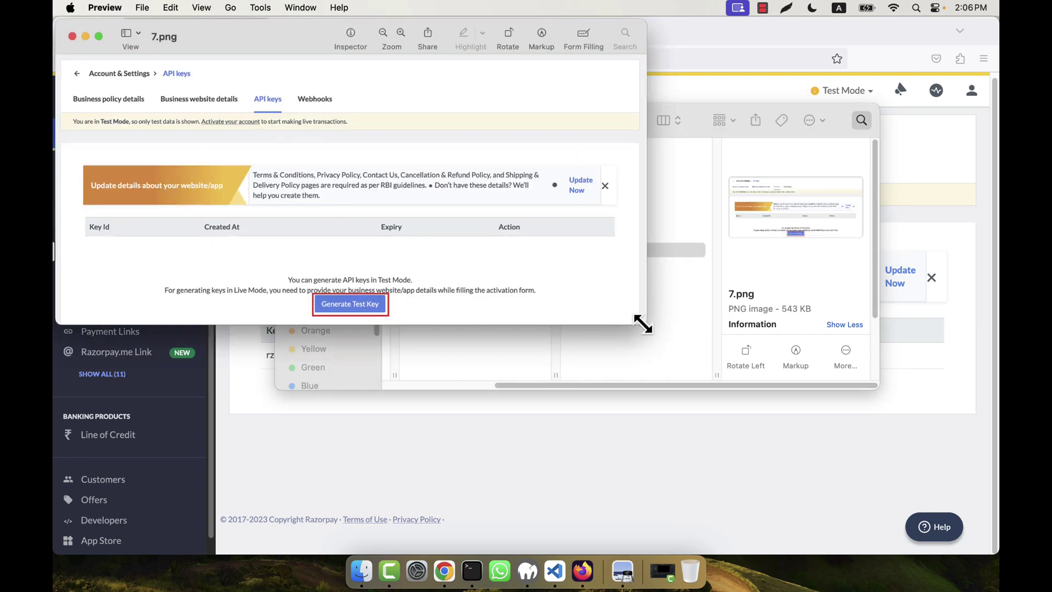
{"action": "left_click_drag", "start_coordinate": [642, 324], "coordinate": [961, 454]}
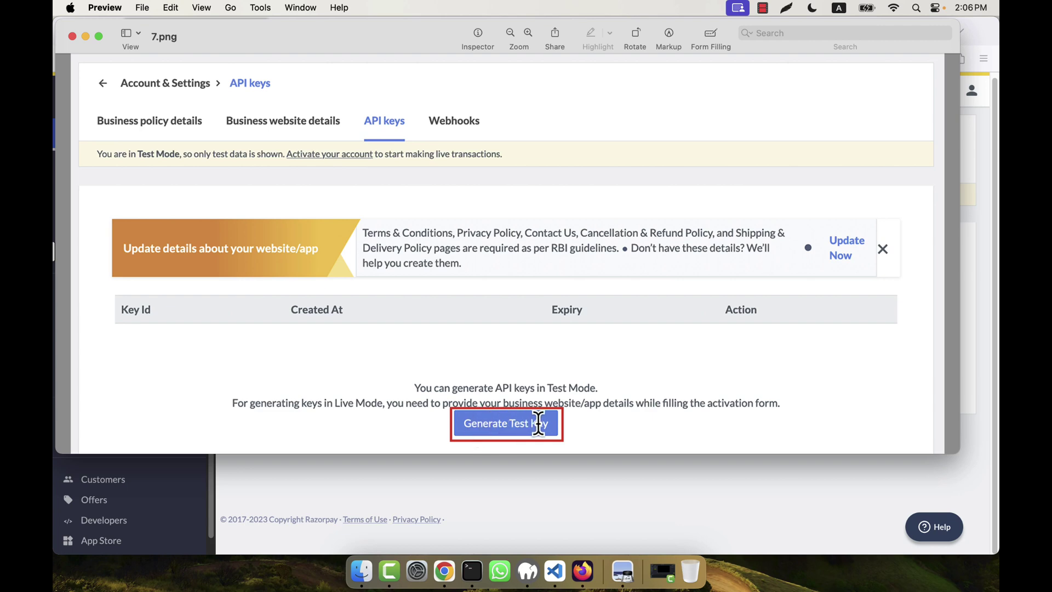
{"action": "left_click", "coordinate": [72, 36]}
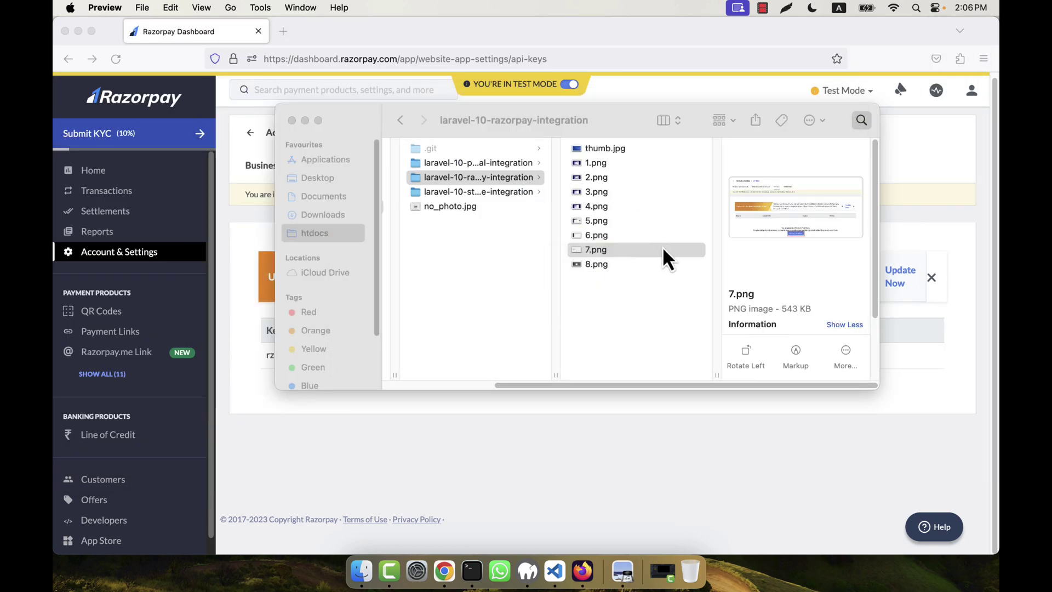
Step: View the 8.png New Key screenshot enlarged, then return to the Razorpay API keys page
{"action": "left_click", "coordinate": [592, 265]}
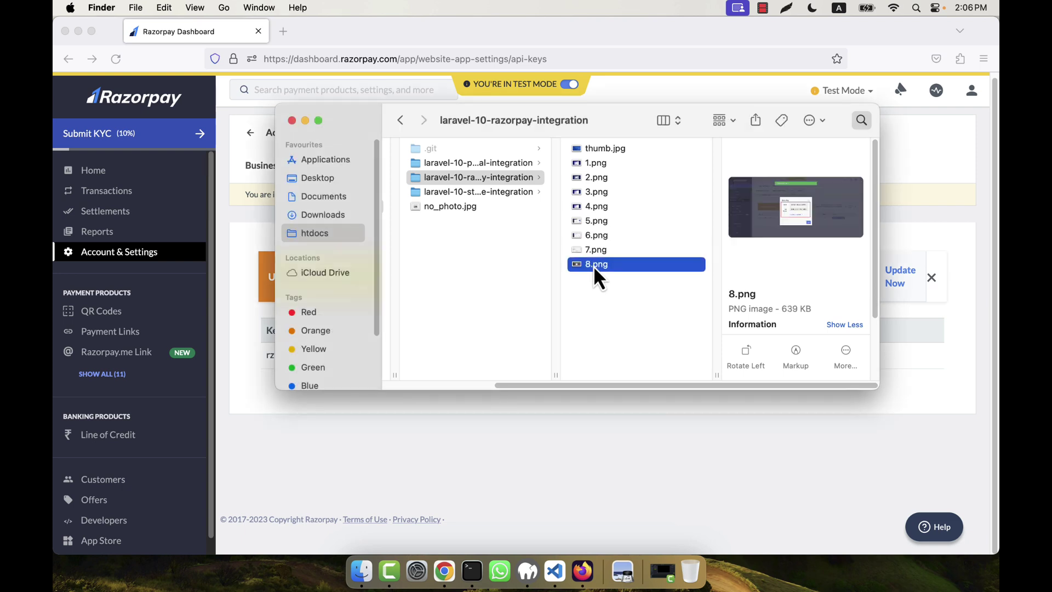
{"action": "double_click", "coordinate": [612, 268]}
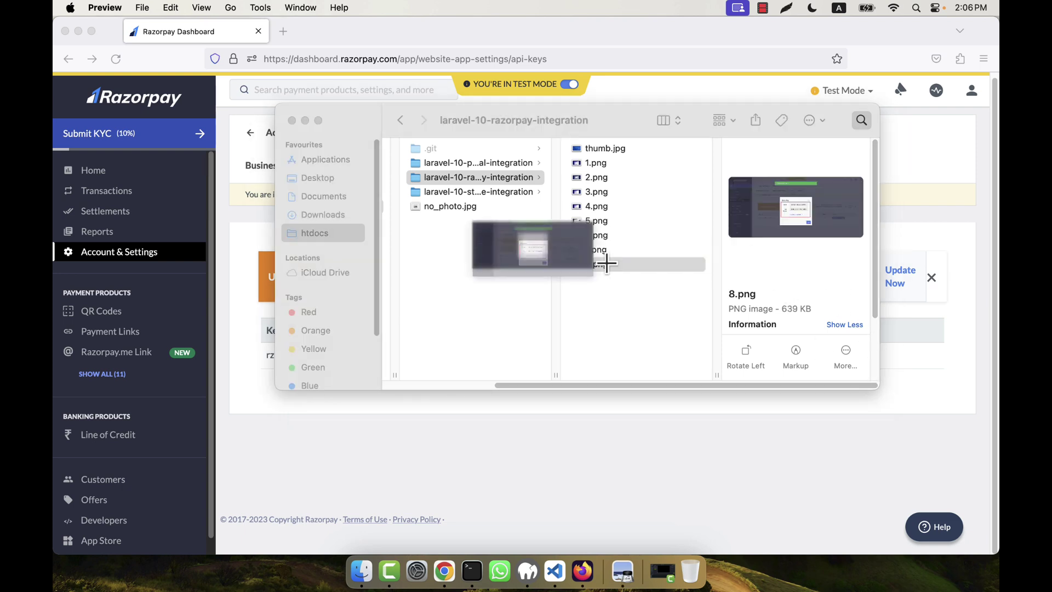
{"action": "left_click_drag", "start_coordinate": [645, 310], "coordinate": [969, 517]}
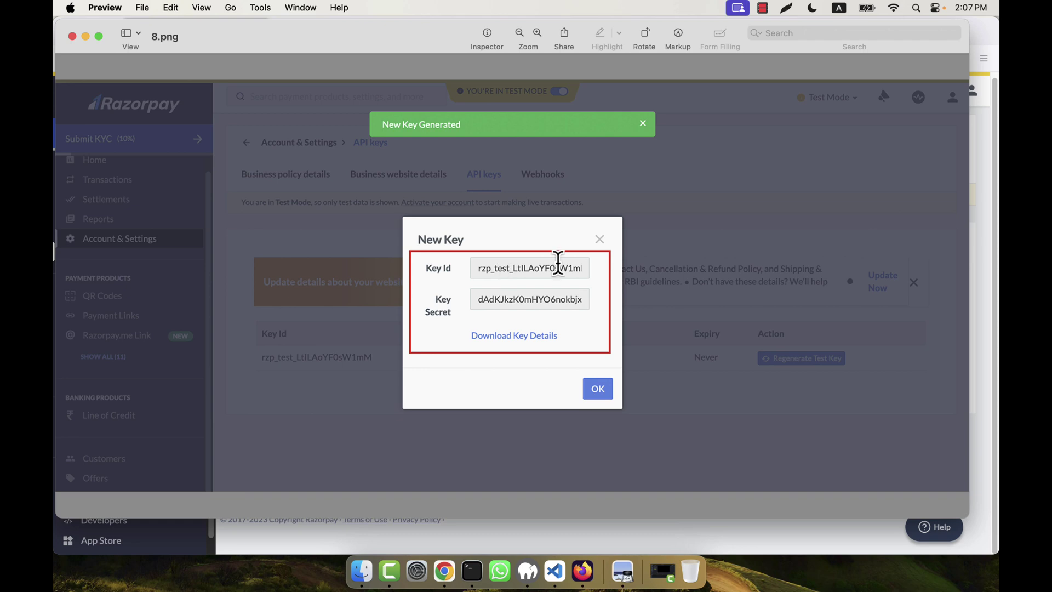
{"action": "left_click", "coordinate": [71, 36]}
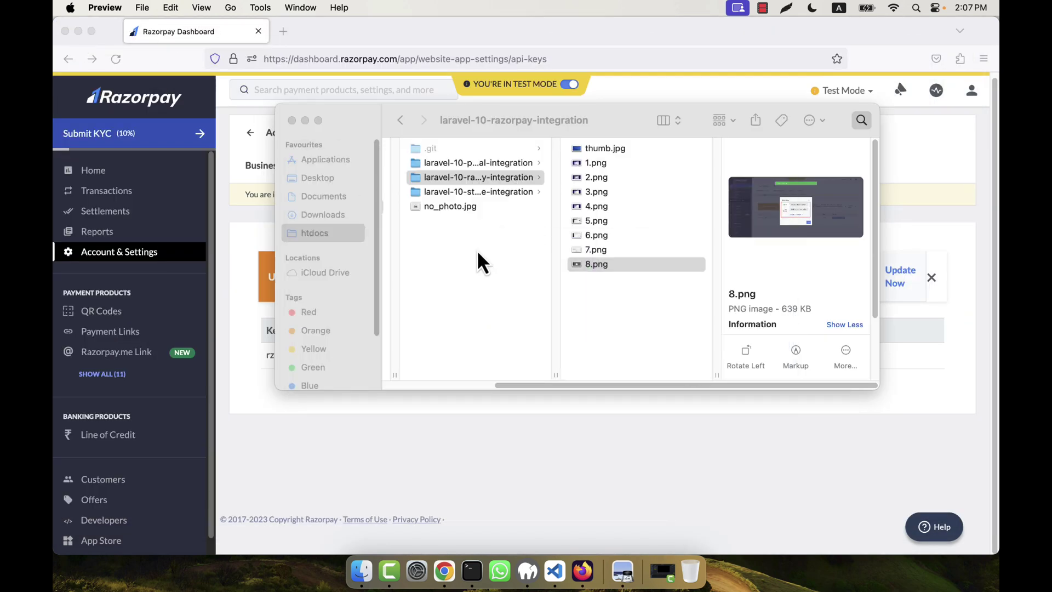
{"action": "left_click", "coordinate": [525, 499]}
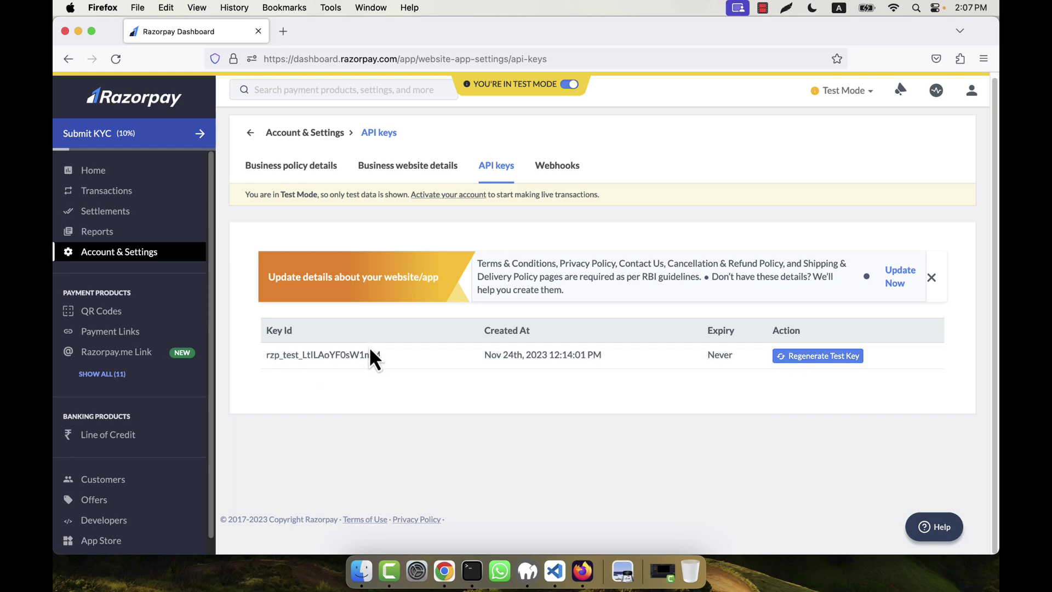
{"action": "left_click", "coordinate": [803, 357]}
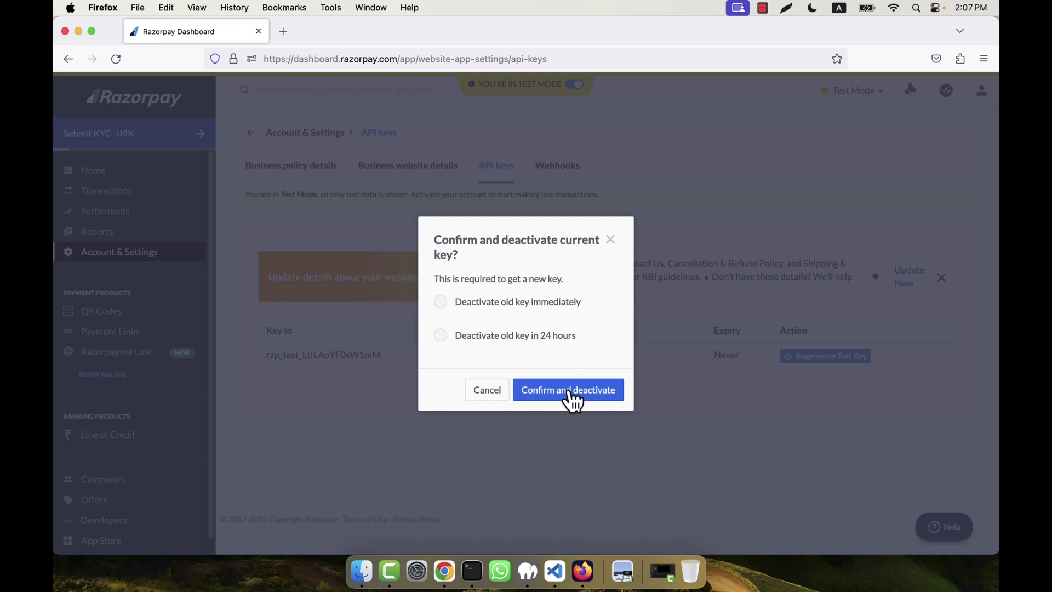
{"action": "left_click", "coordinate": [608, 243]}
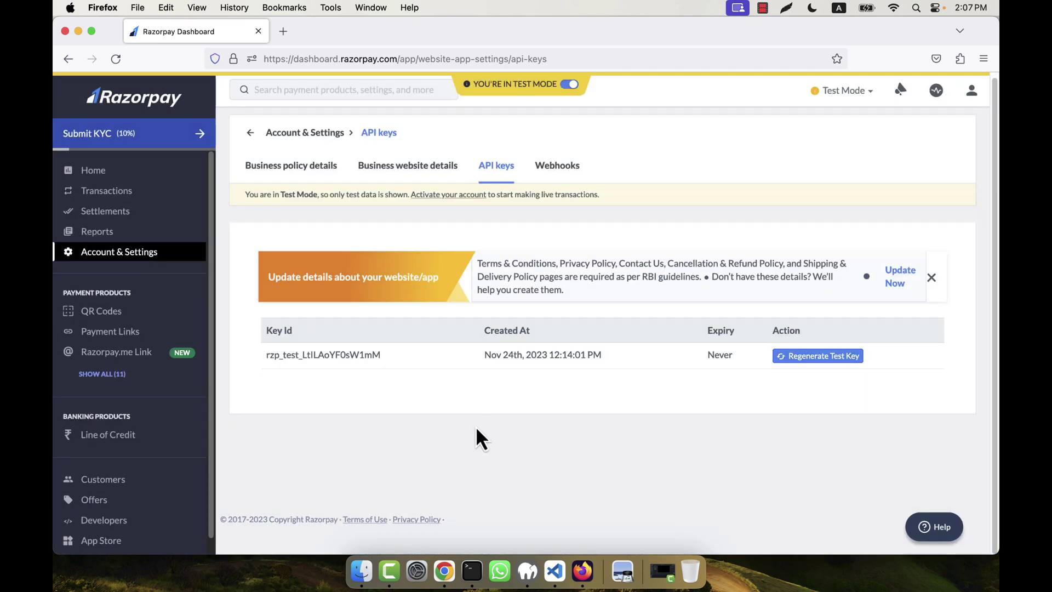